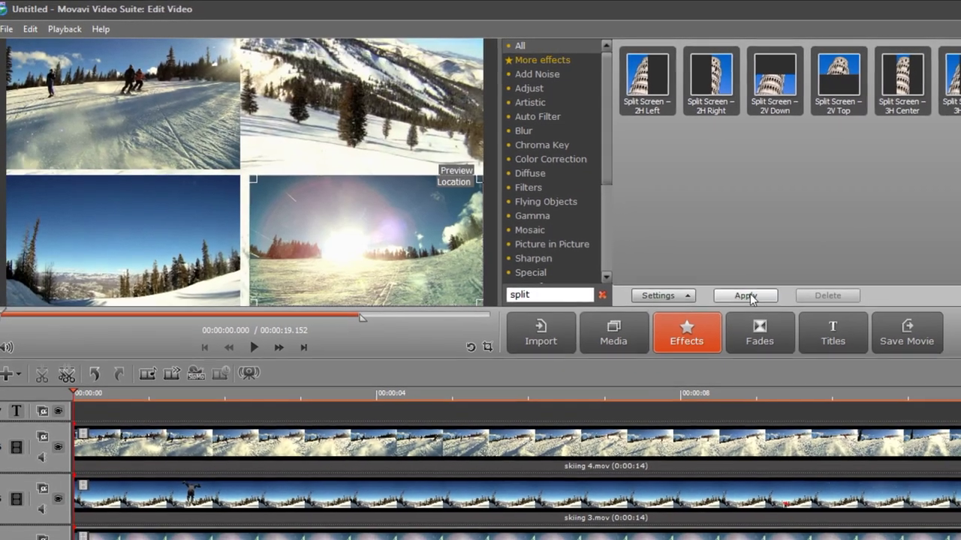
Step: Apply the split-screen effect, then drop skiing 1.mov onto the bottom video track
click(749, 298)
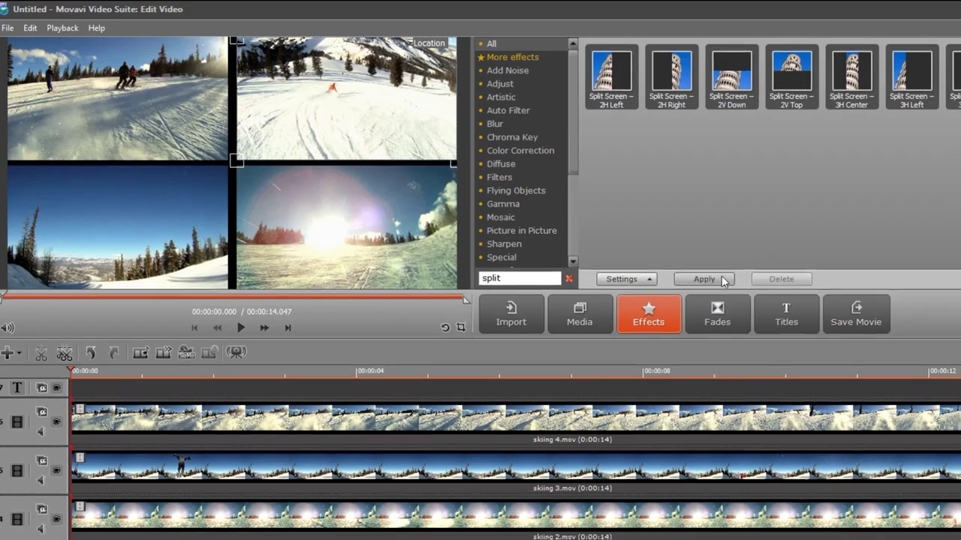
click(746, 287)
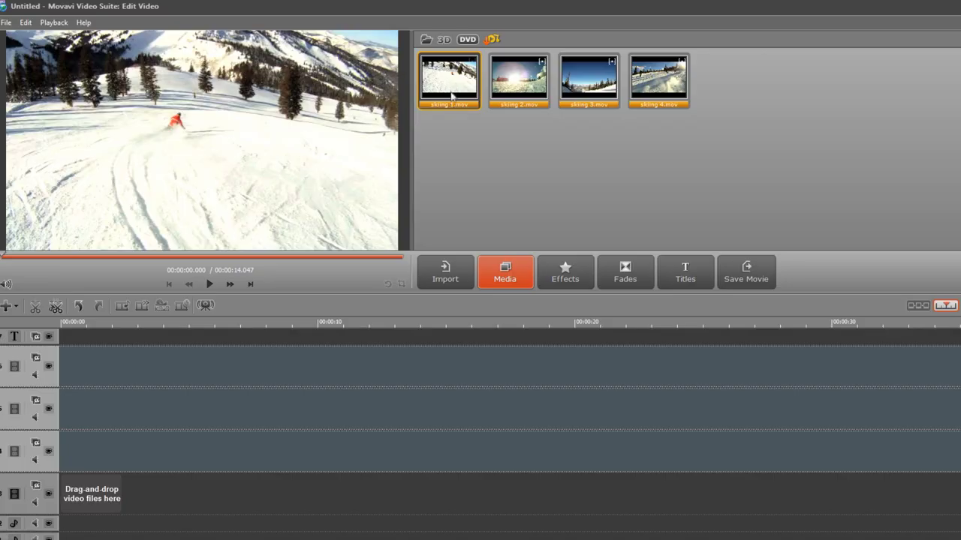
drag(448, 79, 188, 497)
drag(85, 494, 88, 494)
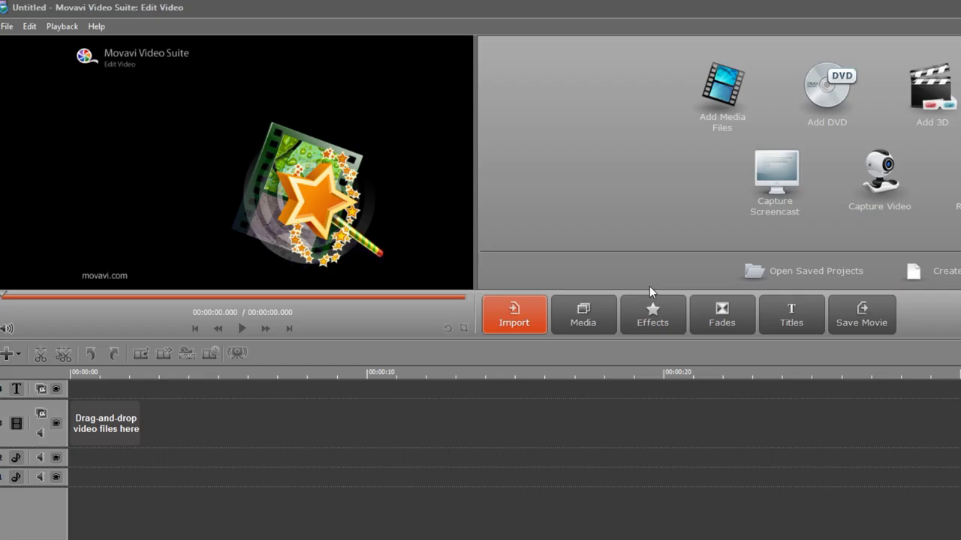
Step: Import the clips skiing 1.mov through skiing 4.mov from My videos into the media bin
click(721, 96)
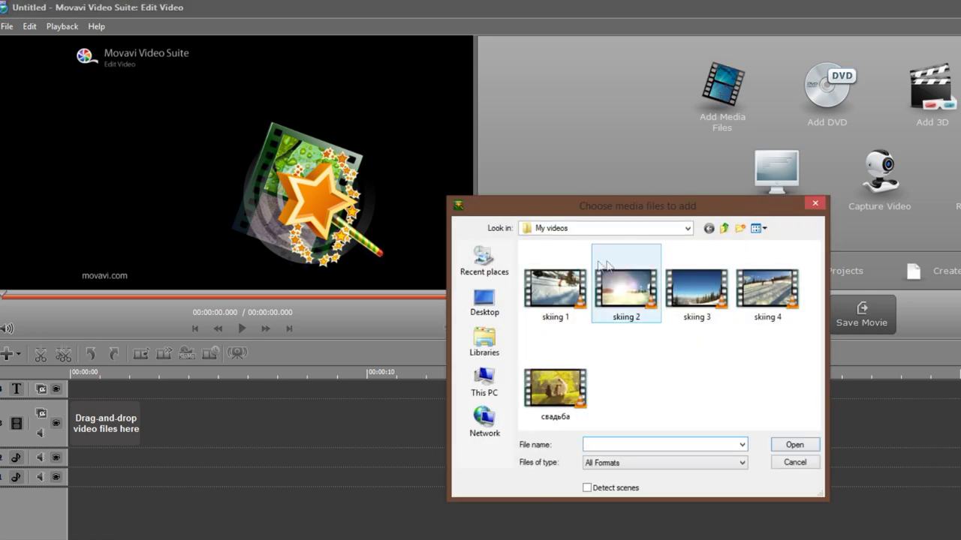
click(576, 296)
ctrl+click(623, 292)
ctrl+click(694, 293)
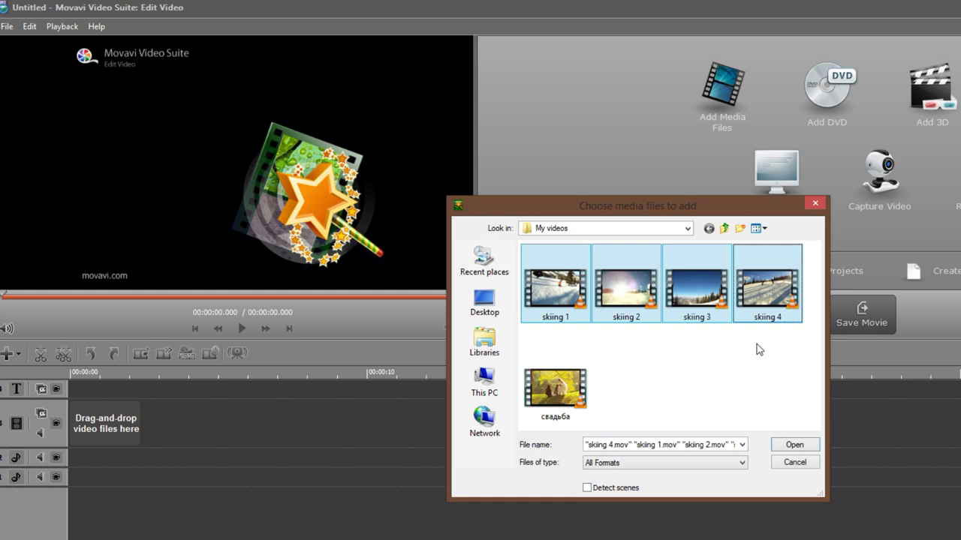
click(793, 446)
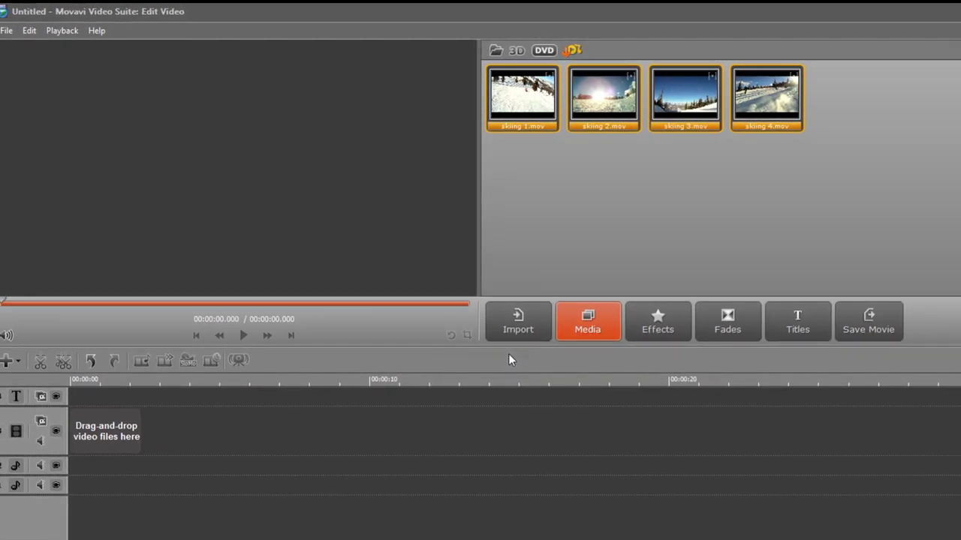
Step: Add two more video tracks to the timeline
click(18, 363)
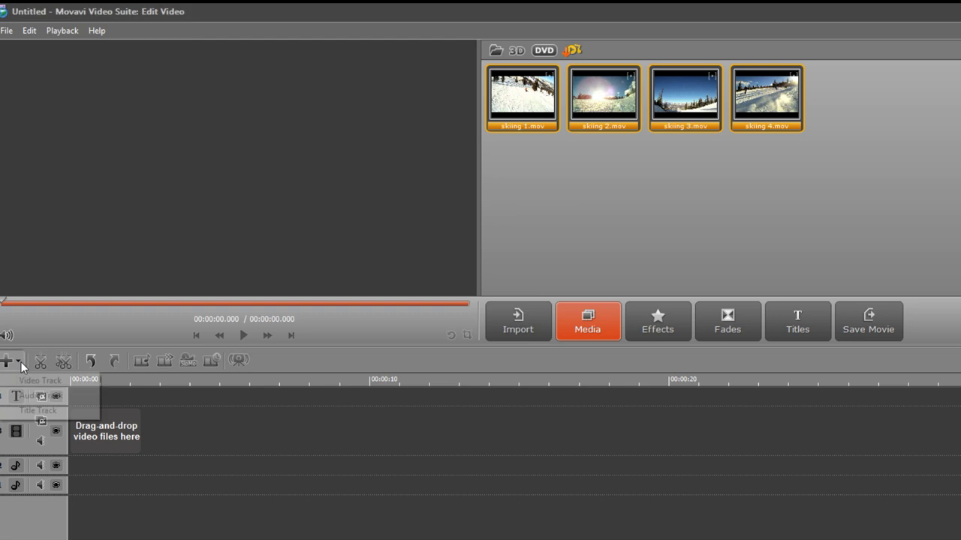
click(41, 380)
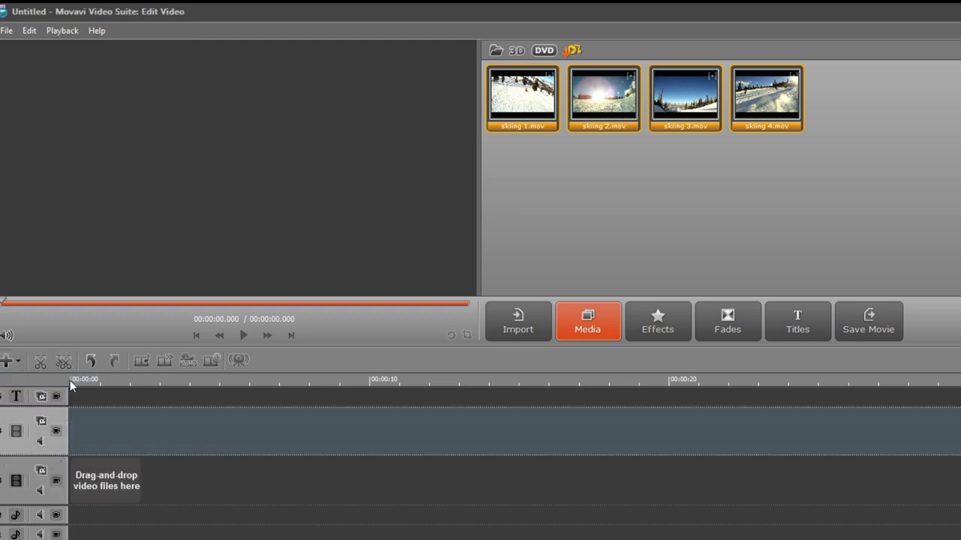
click(18, 363)
click(39, 377)
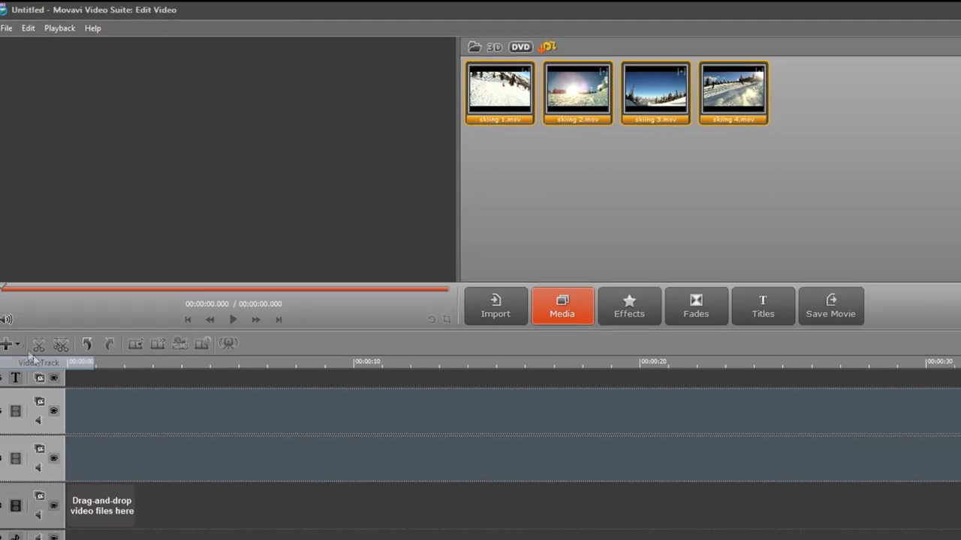
Step: Place skiing 1 through skiing 4 on separate video tracks, bottom to top, each starting at zero
click(461, 83)
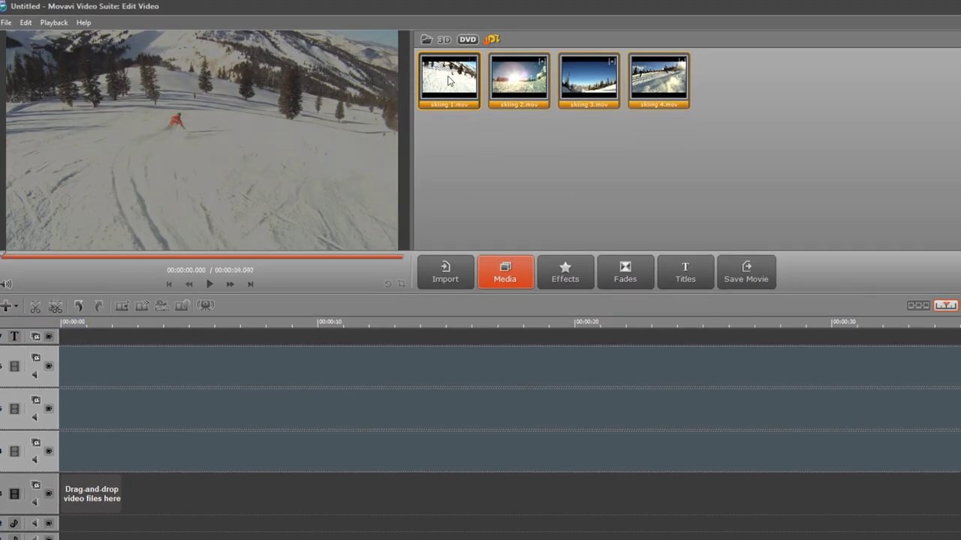
drag(459, 87, 118, 509)
drag(514, 81, 151, 443)
drag(588, 79, 105, 409)
click(670, 93)
drag(669, 94, 96, 367)
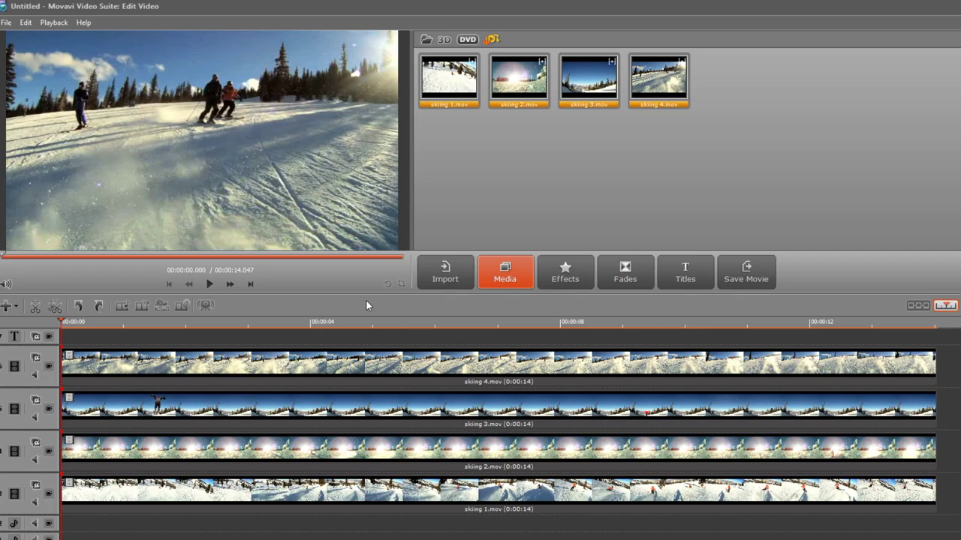
Step: Search effects for 'split' and apply Split Screen – 4 Top Left to skiing 4
click(386, 380)
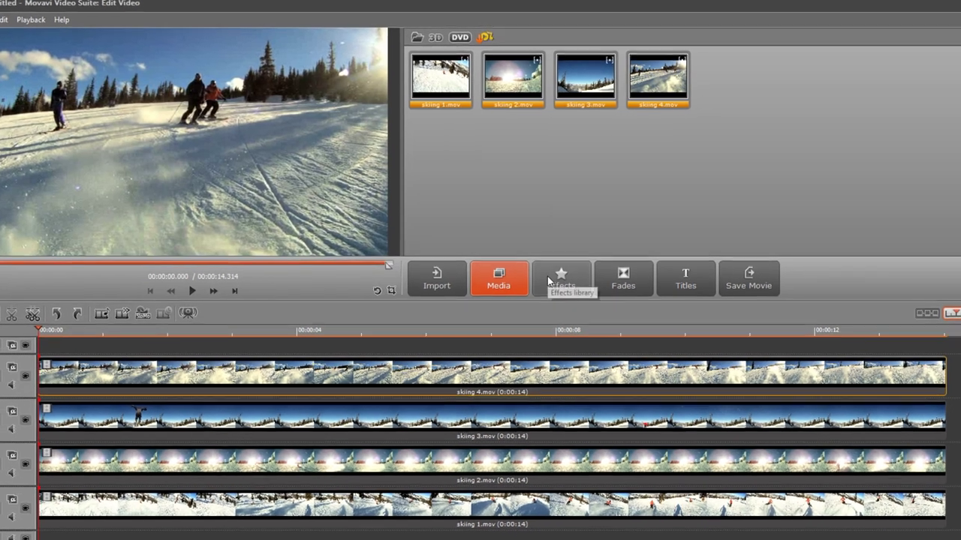
click(555, 275)
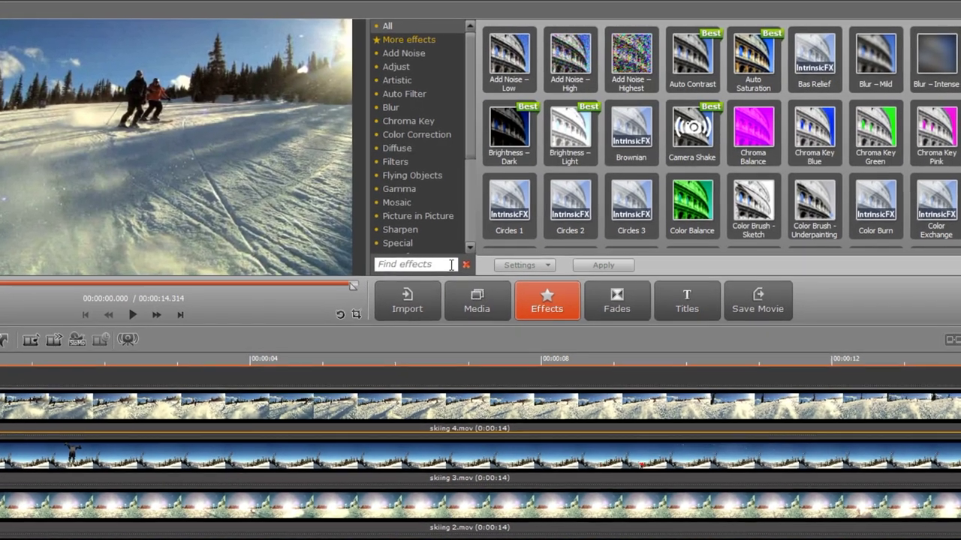
click(466, 253)
text(split)
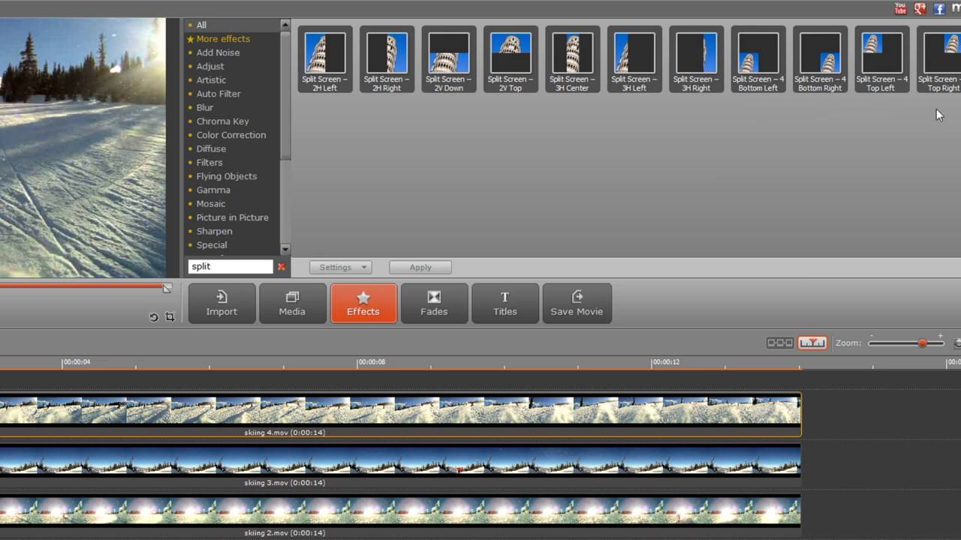
click(892, 81)
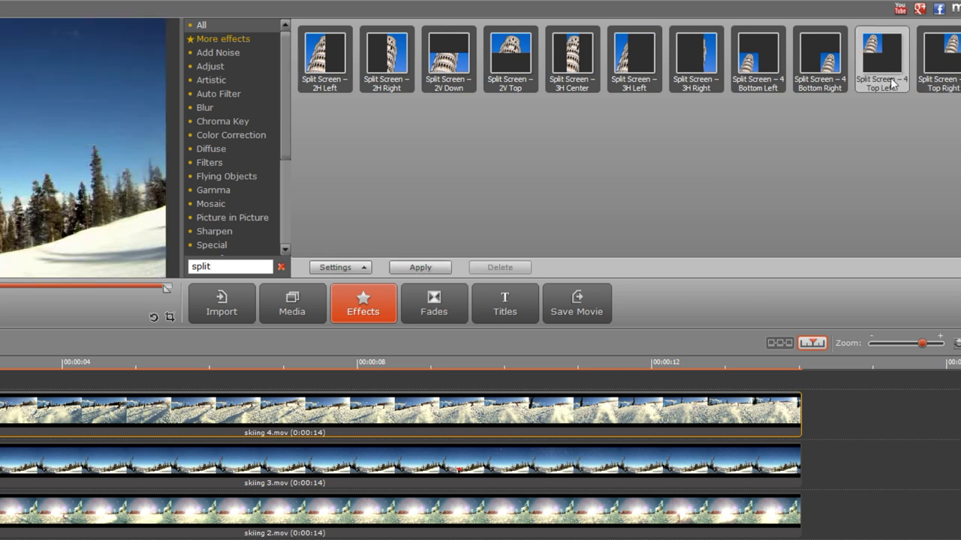
click(441, 267)
Step: Apply Split Screen – 4 Bottom Left to skiing 3, Bottom Right to skiing 2, Top Right to skiing 1
click(443, 459)
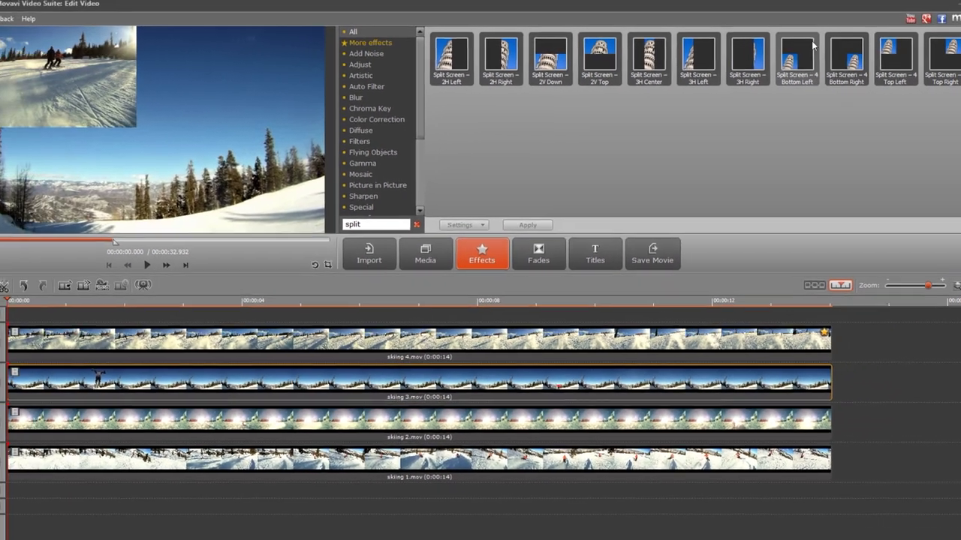
click(810, 48)
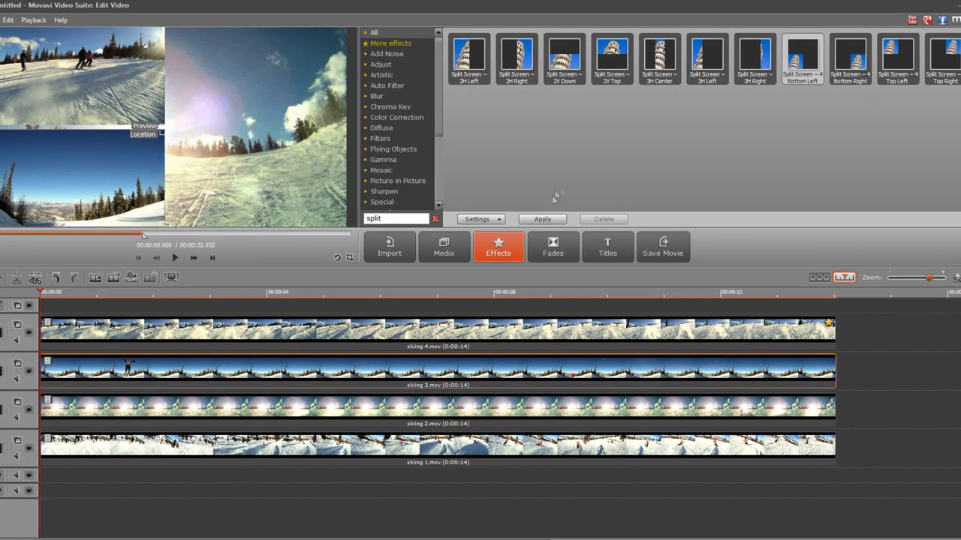
click(442, 409)
click(851, 57)
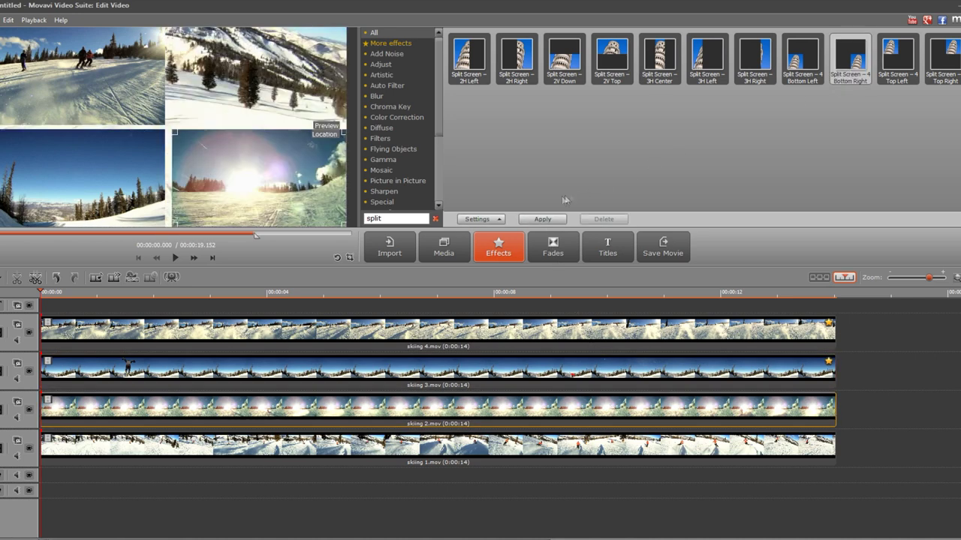
click(443, 447)
click(942, 57)
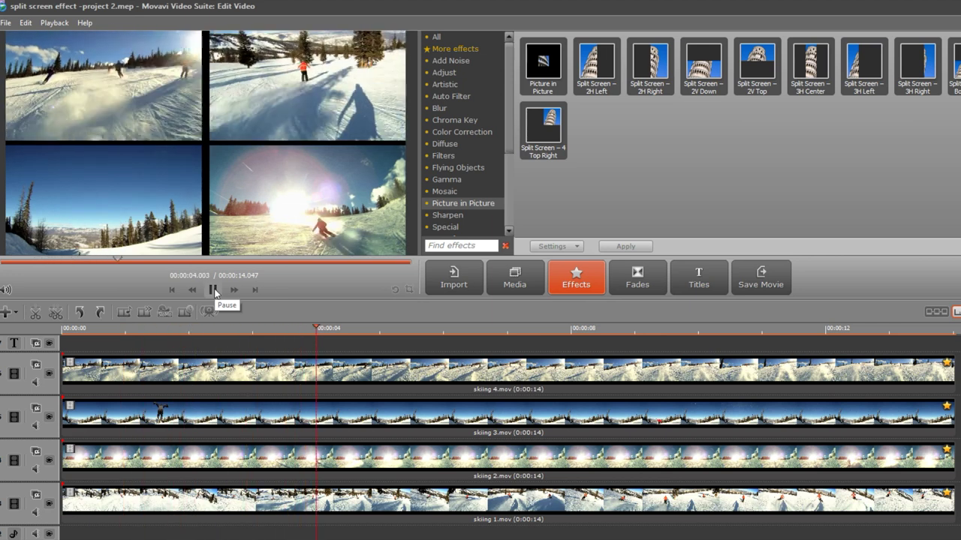
Step: Pause playback and open the applied Split Screen settings for skiing 4.mov
click(214, 291)
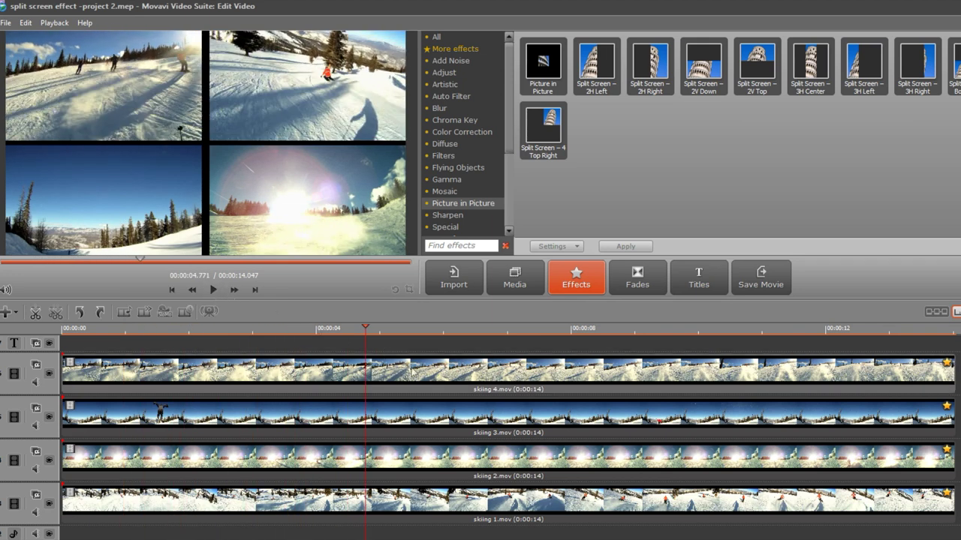
click(415, 373)
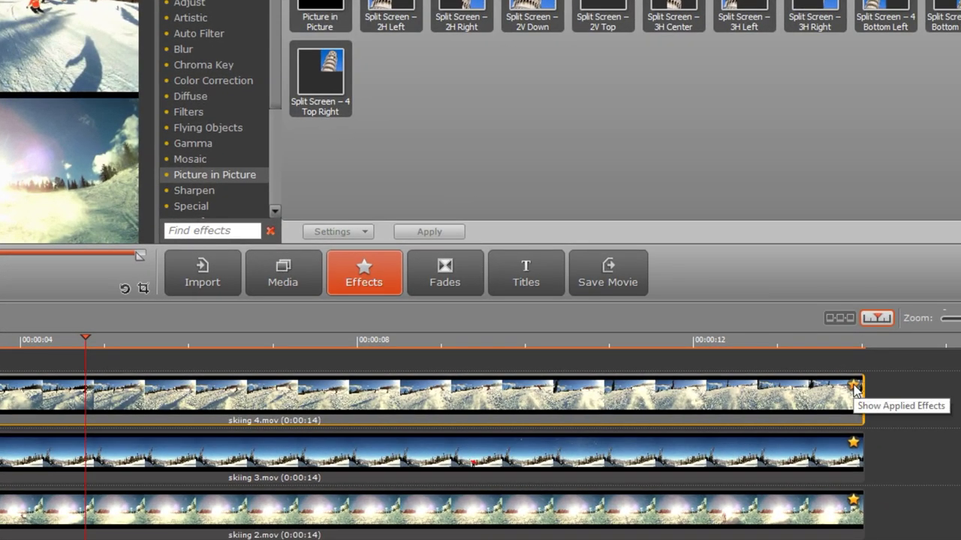
click(853, 387)
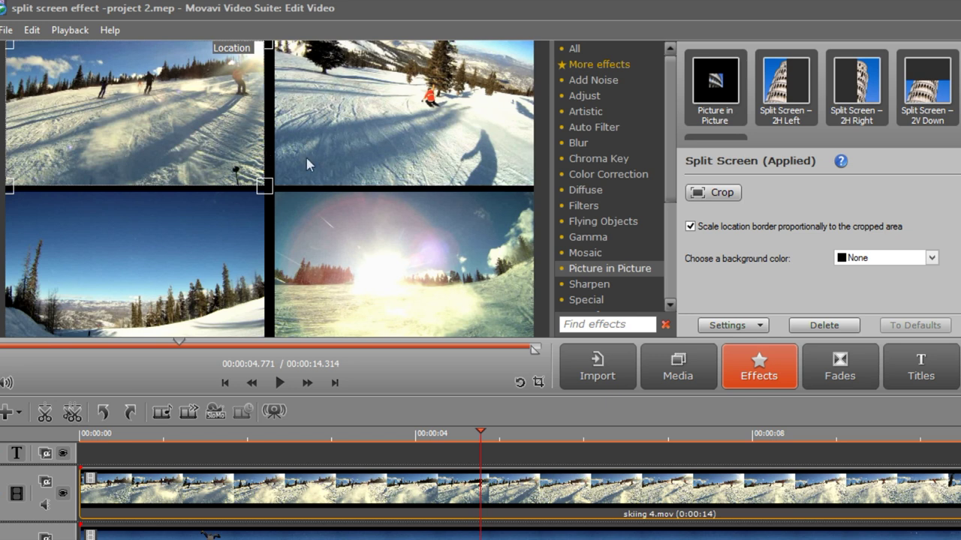
Step: Crop skiing 4.mov to a 1794×960 area at Left 97, Top 46
click(698, 193)
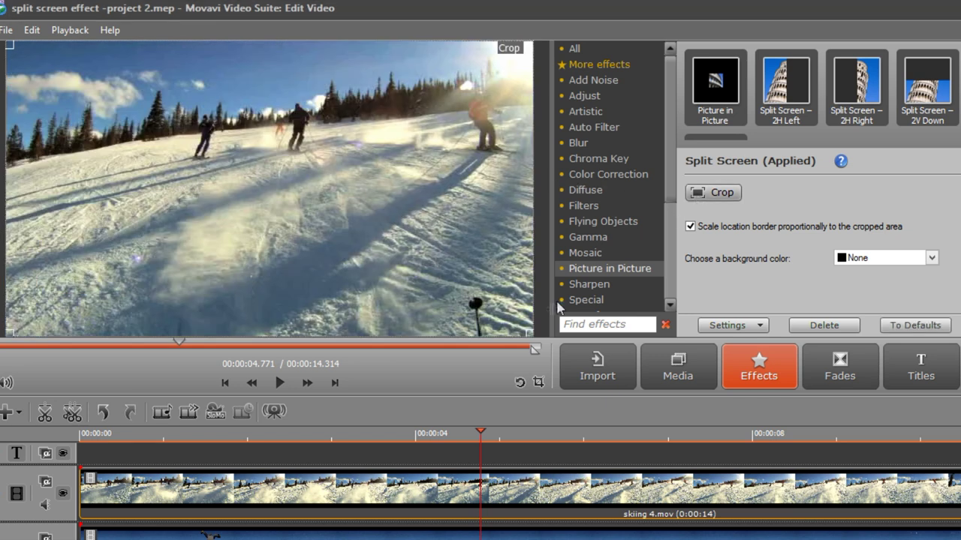
drag(532, 338, 483, 291)
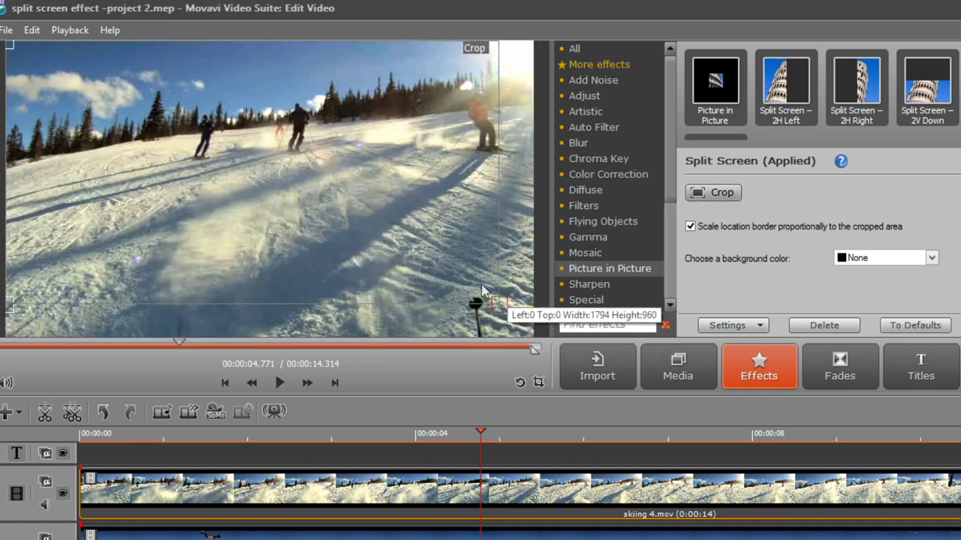
drag(294, 187, 329, 207)
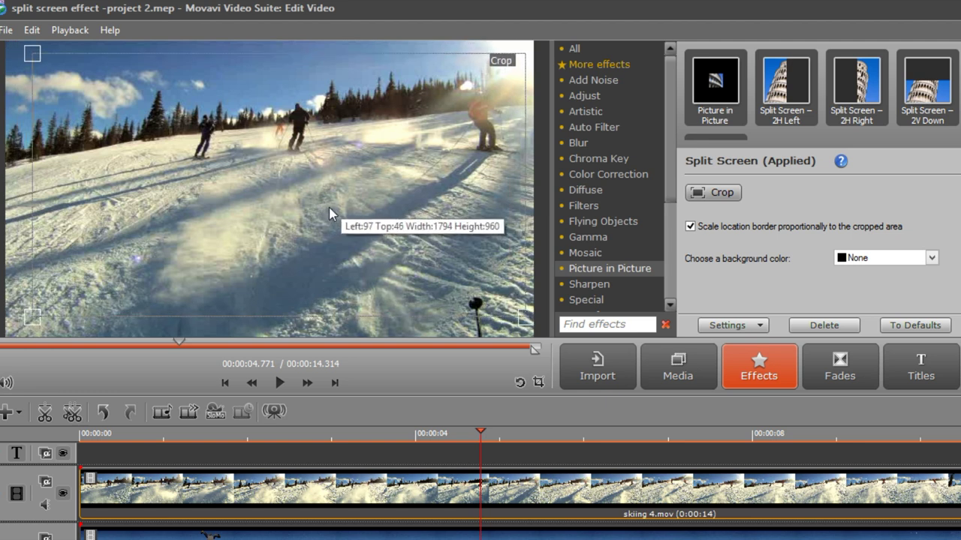
drag(329, 208, 328, 208)
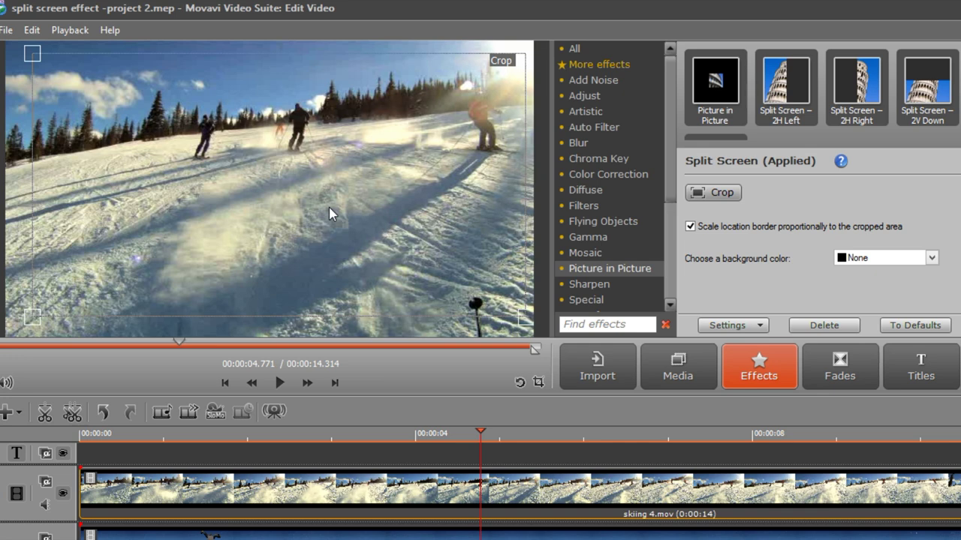
click(706, 191)
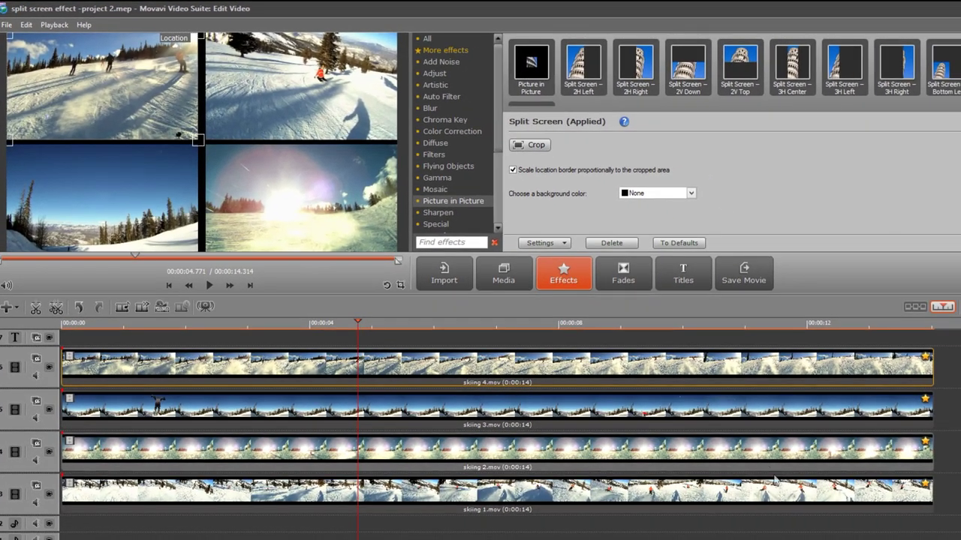
Step: Change skiing 1.mov's split-screen background from Orange to White and play the preview
click(779, 489)
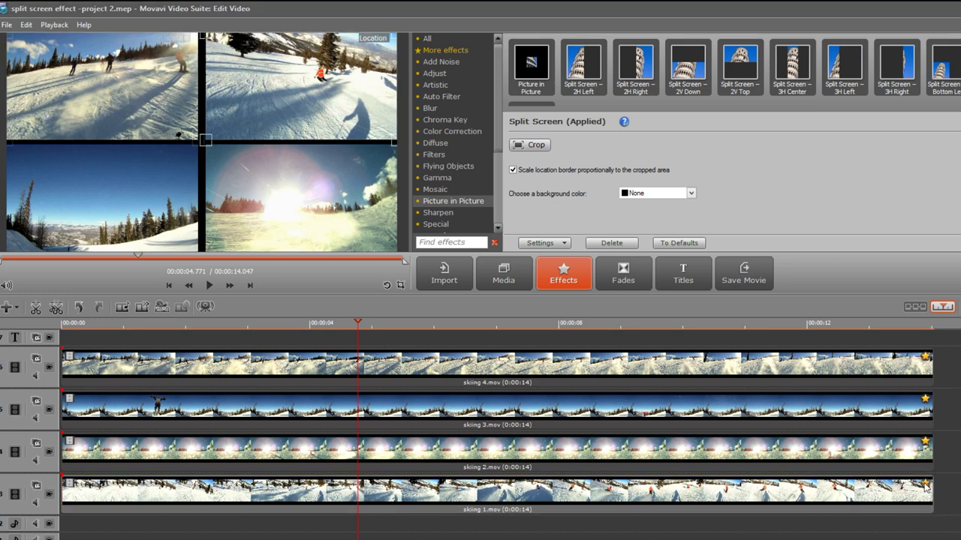
click(677, 192)
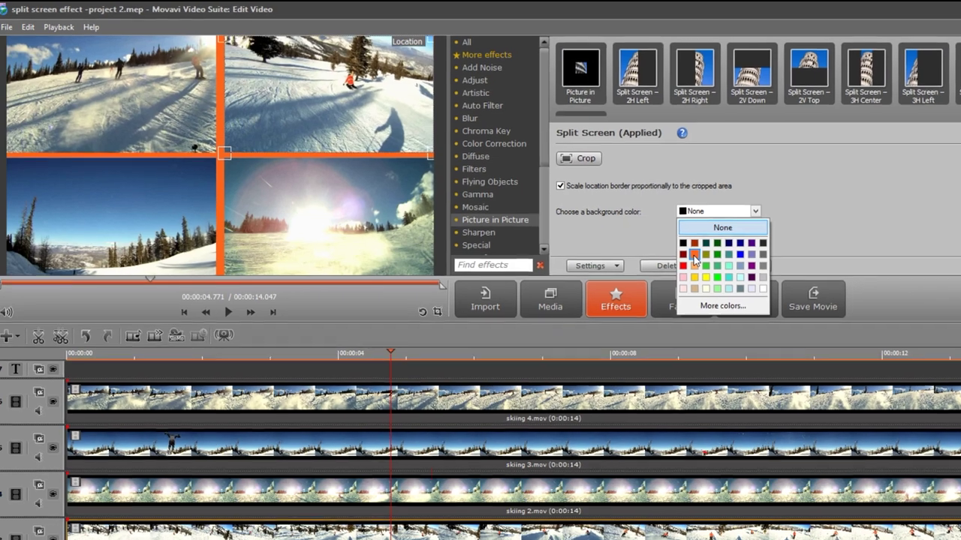
click(651, 238)
click(821, 231)
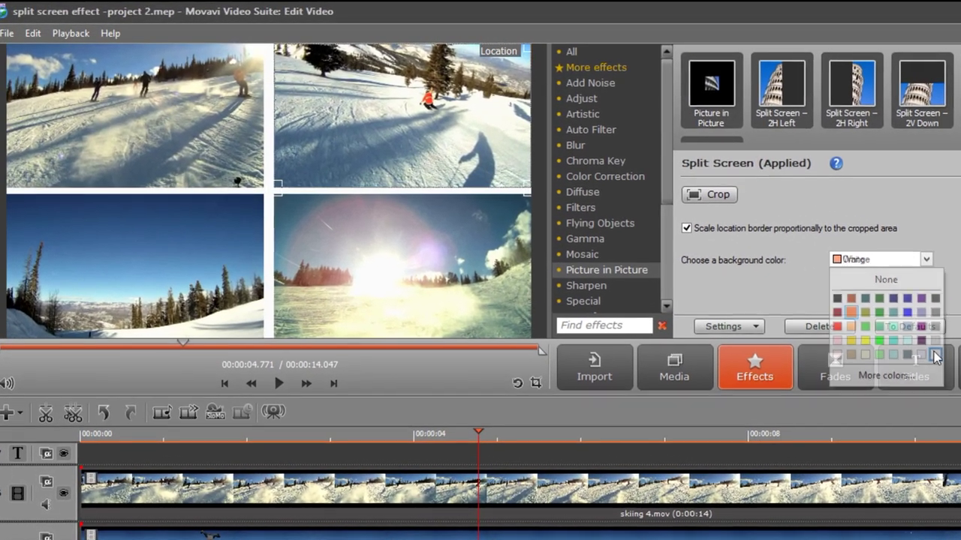
click(935, 355)
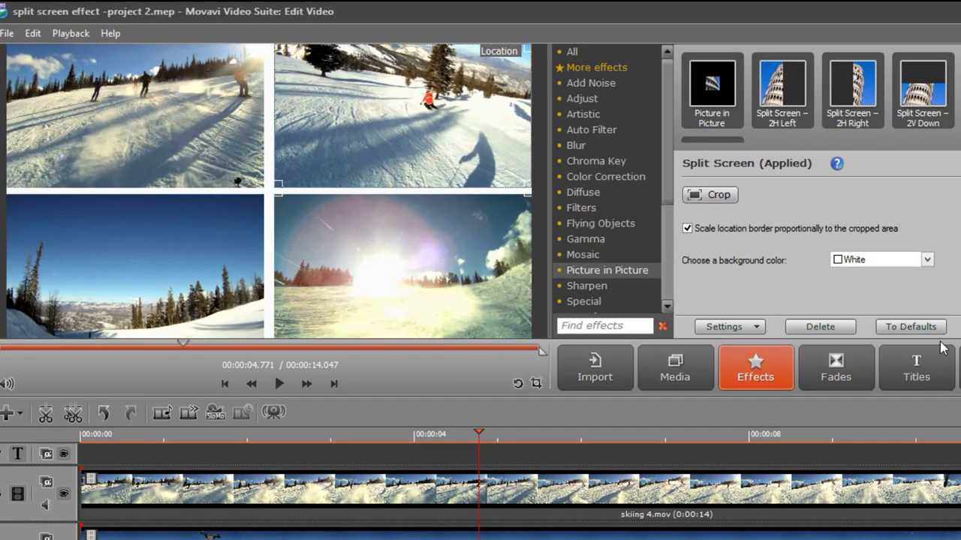
click(285, 388)
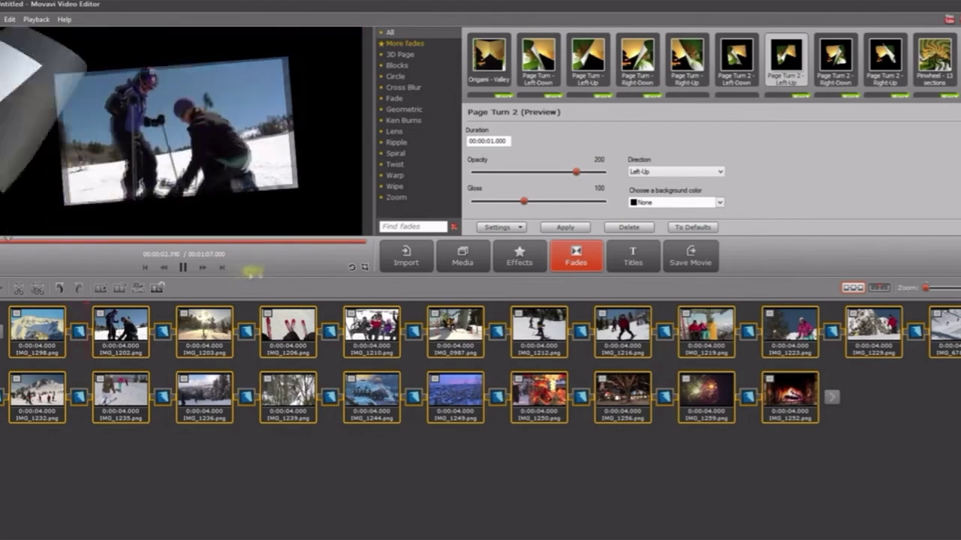
Step: Scroll through the promo montage, widen the capture area slightly, and show the MP3 audio presets
scroll(643, 160, down, 1)
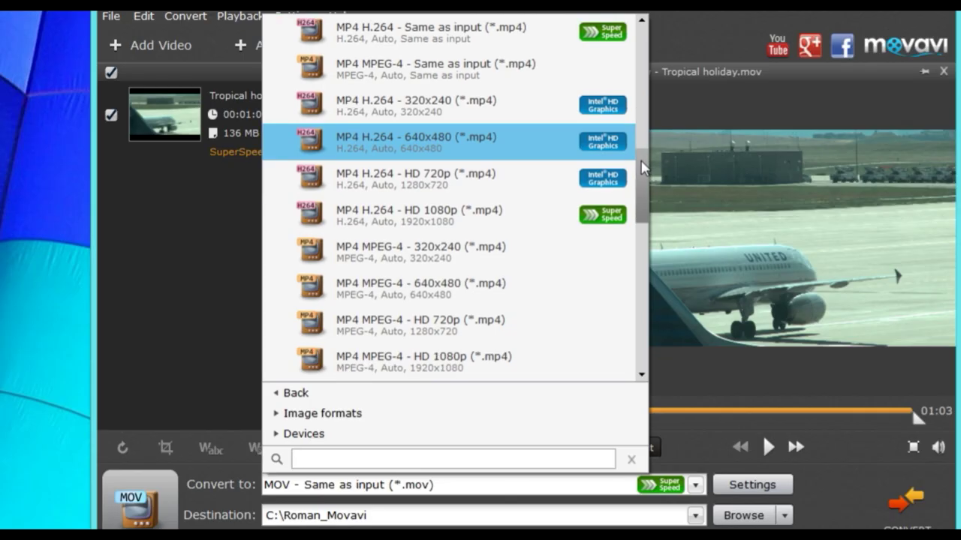
scroll(639, 166, down, 2)
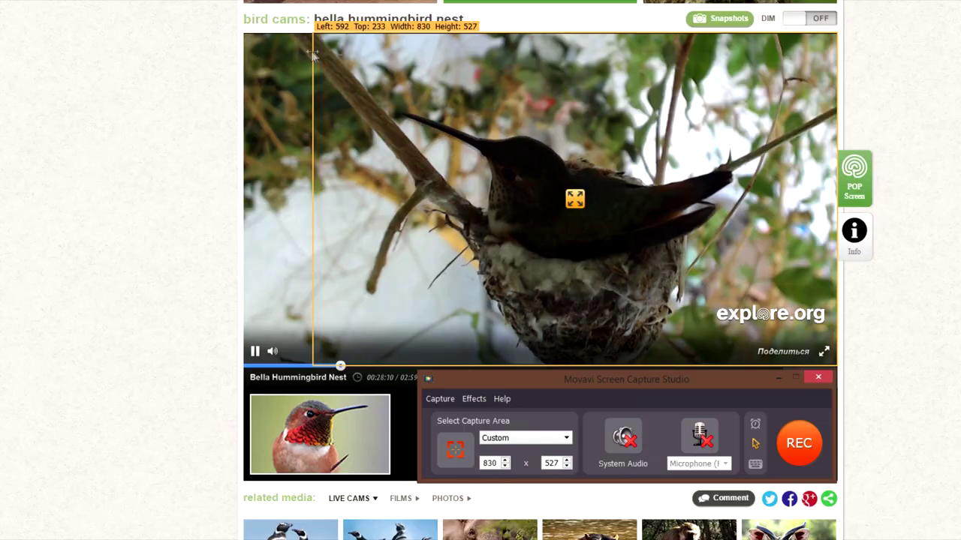
drag(250, 56, 242, 56)
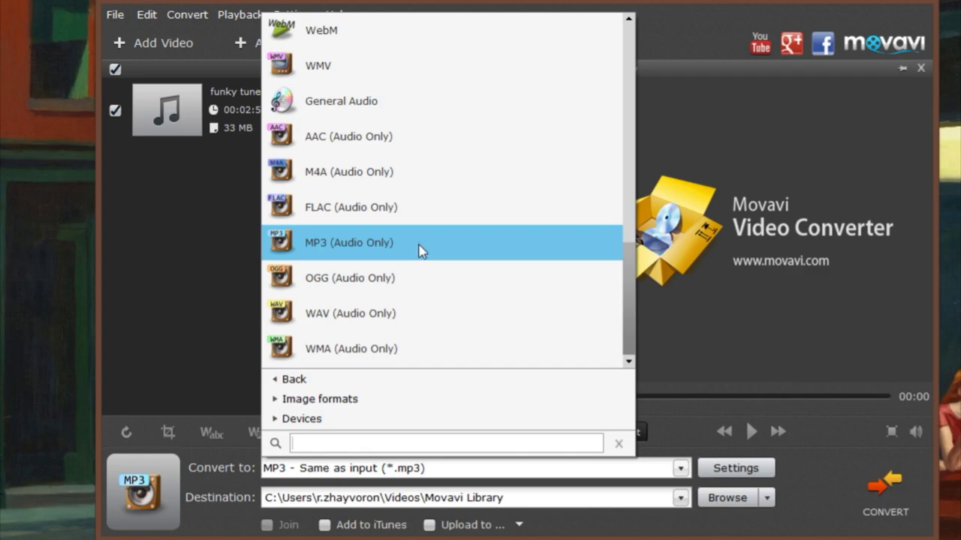
click(421, 248)
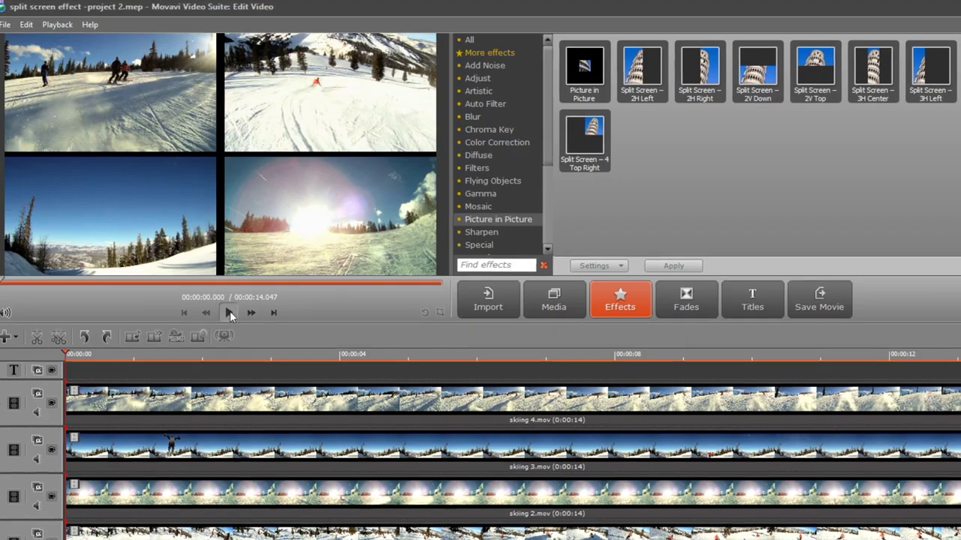
Step: Play the 'split screen effect - project 2' 2×2 skiing grid in the preview player
click(230, 310)
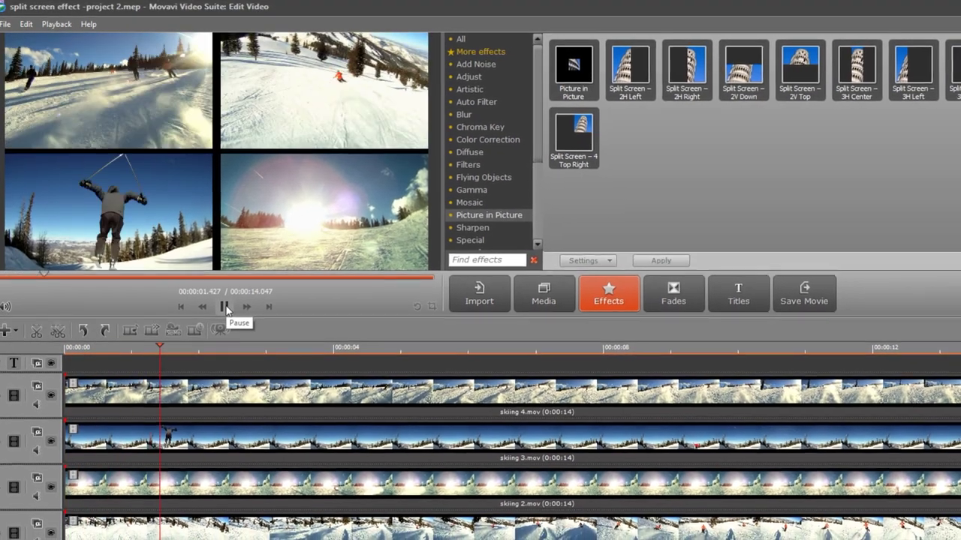